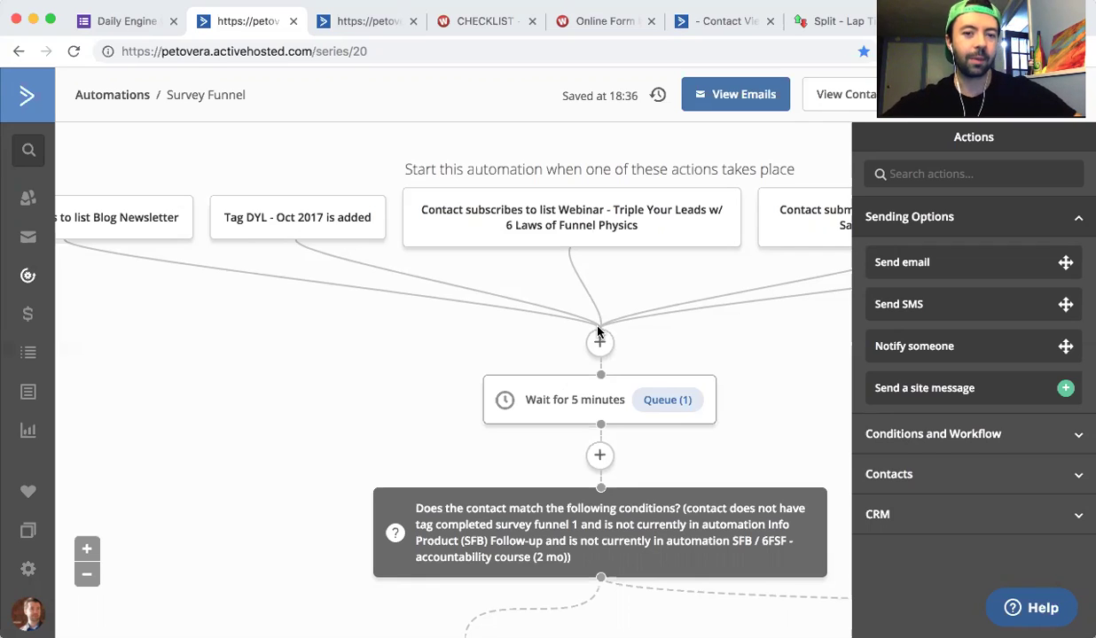
Step: Examine the Survey Funnel automation from its start triggers and conditions through the Yes branch's sequence of waits and emails
{"action": "scroll", "coordinate": [532, 383], "scroll_direction": "down", "scroll_amount": 3}
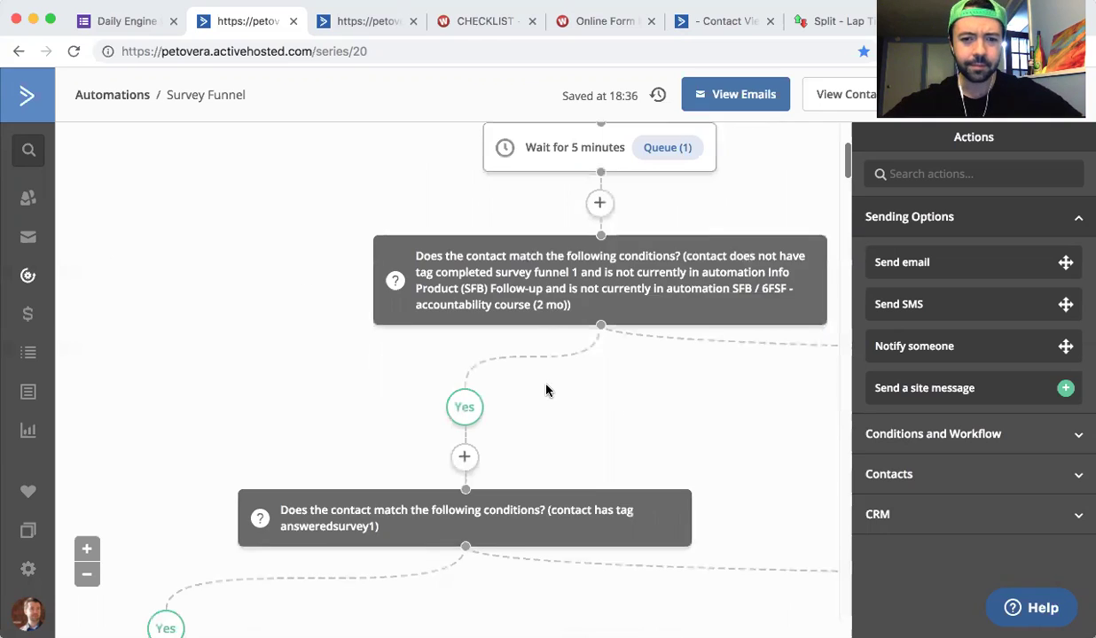
{"action": "scroll", "coordinate": [546, 390], "scroll_direction": "right", "scroll_amount": 5}
{"action": "scroll", "coordinate": [546, 390], "scroll_direction": "left", "scroll_amount": 6}
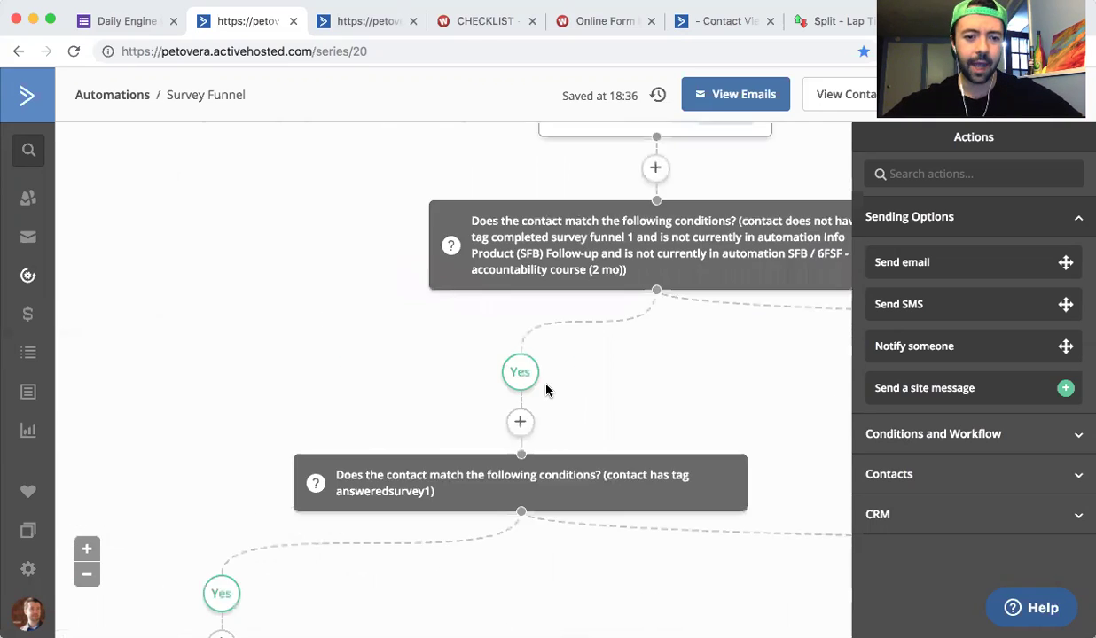
{"action": "scroll", "coordinate": [547, 390], "scroll_direction": "left", "scroll_amount": 5}
{"action": "scroll", "coordinate": [546, 390], "scroll_direction": "up", "scroll_amount": 3}
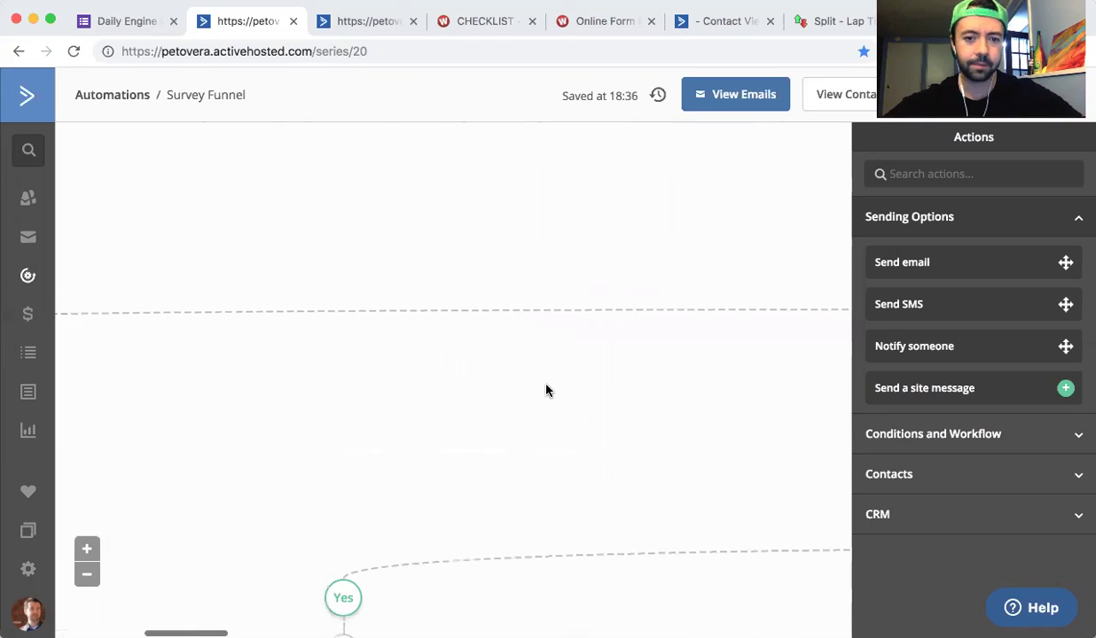
{"action": "scroll", "coordinate": [546, 390], "scroll_direction": "left", "scroll_amount": 4}
{"action": "scroll", "coordinate": [546, 390], "scroll_direction": "down", "scroll_amount": 3}
{"action": "scroll", "coordinate": [546, 390], "scroll_direction": "right", "scroll_amount": 2}
{"action": "scroll", "coordinate": [547, 390], "scroll_direction": "left", "scroll_amount": 2}
{"action": "scroll", "coordinate": [546, 390], "scroll_direction": "right", "scroll_amount": 4}
{"action": "scroll", "coordinate": [546, 390], "scroll_direction": "down", "scroll_amount": 3}
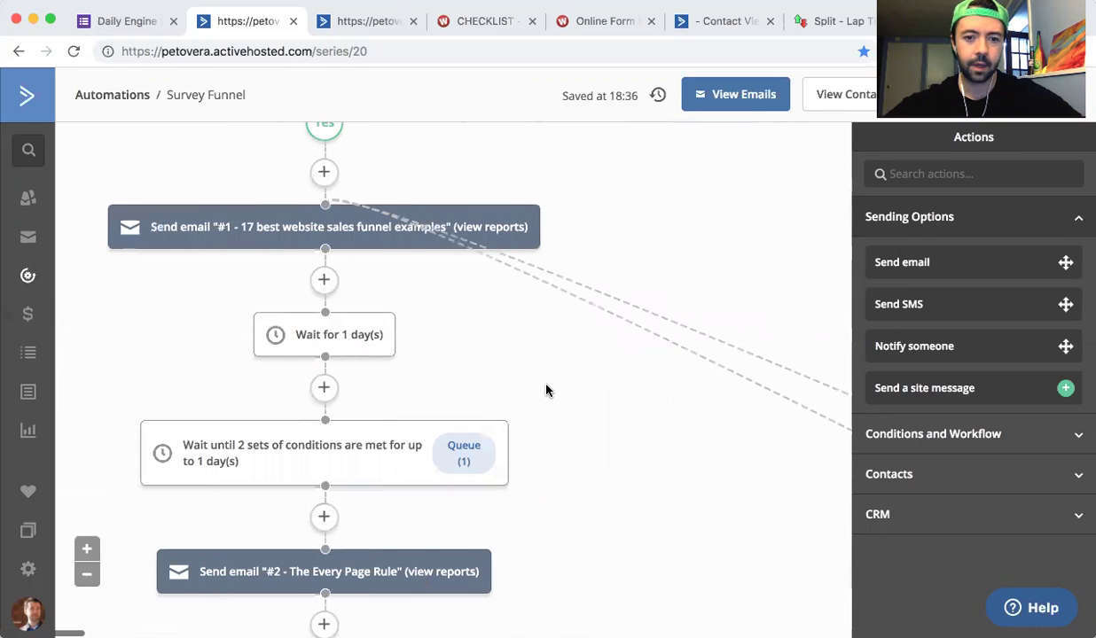
{"action": "scroll", "coordinate": [547, 391], "scroll_direction": "up", "scroll_amount": 1}
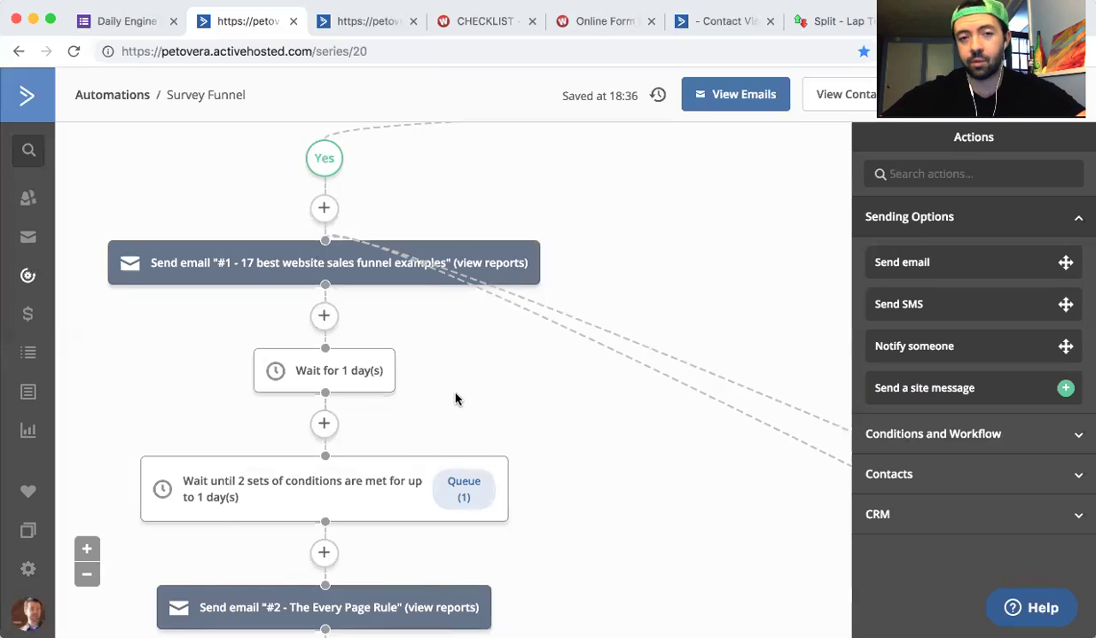
{"action": "scroll", "coordinate": [461, 375], "scroll_direction": "down", "scroll_amount": 1}
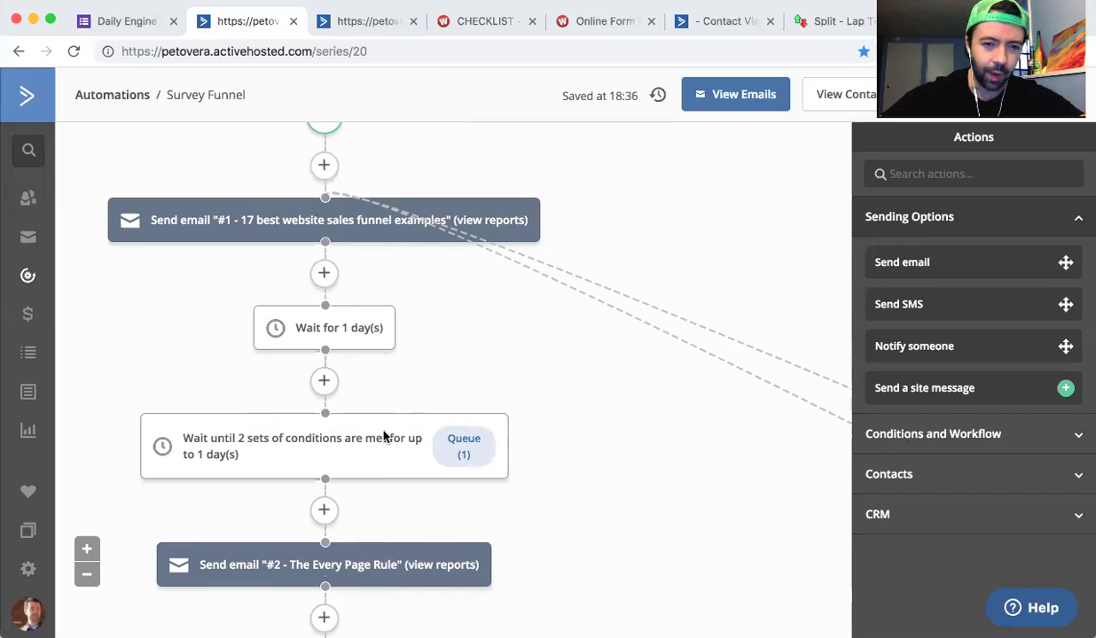
{"action": "scroll", "coordinate": [377, 416], "scroll_direction": "down", "scroll_amount": 6}
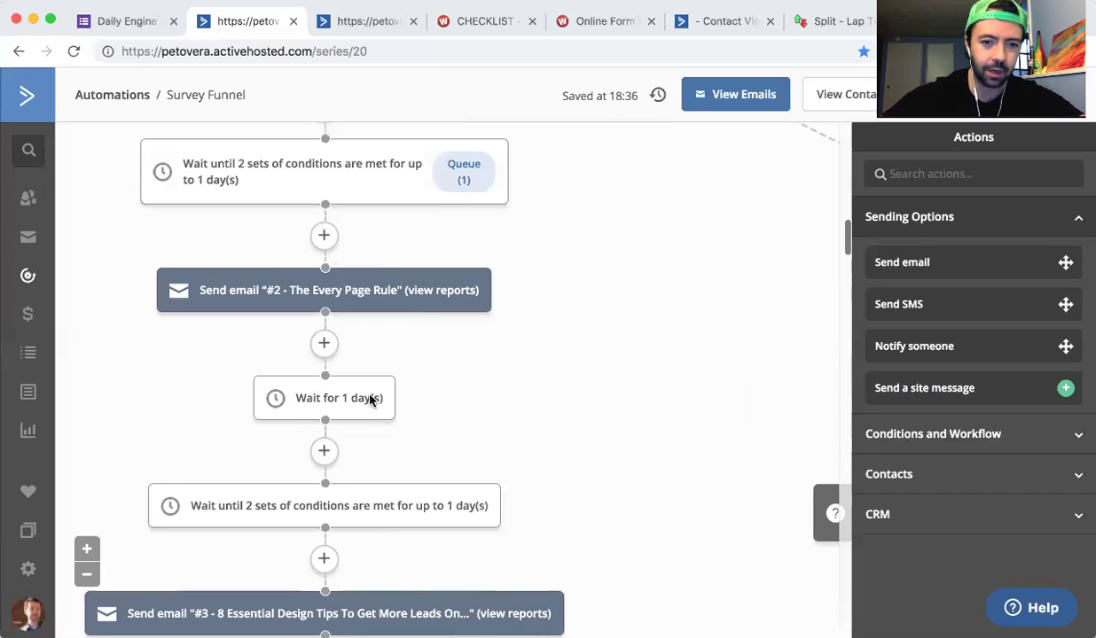
{"action": "scroll", "coordinate": [399, 399], "scroll_direction": "up", "scroll_amount": 1}
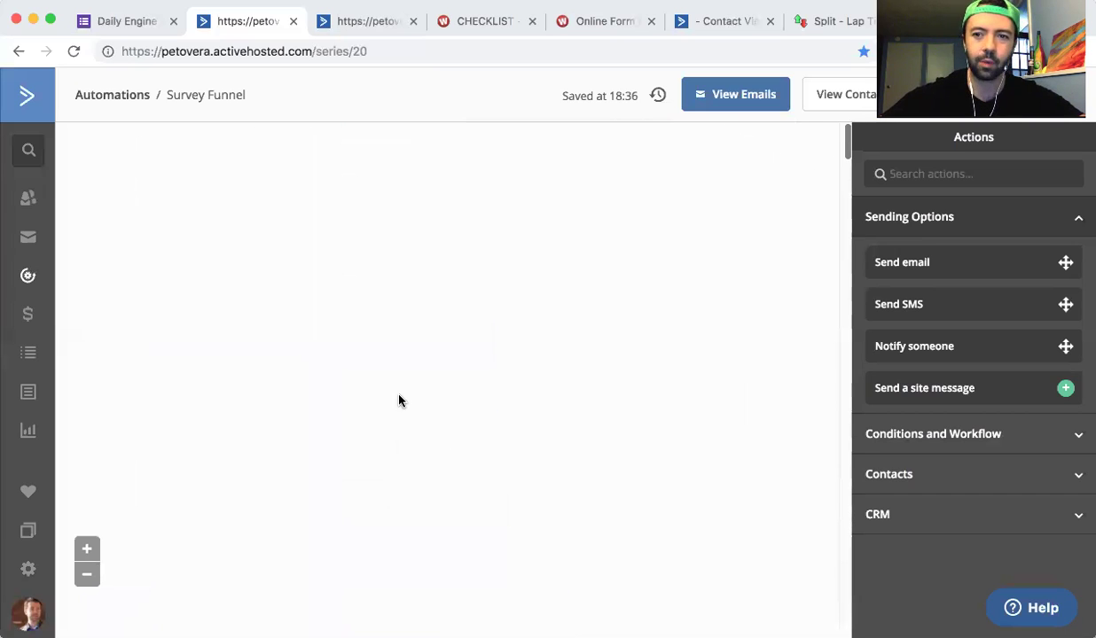
Step: Examine the Survey Funnel's No branch containing the 10-month wait and the "Survey reminder" email
{"action": "scroll", "coordinate": [399, 400], "scroll_direction": "right", "scroll_amount": 5}
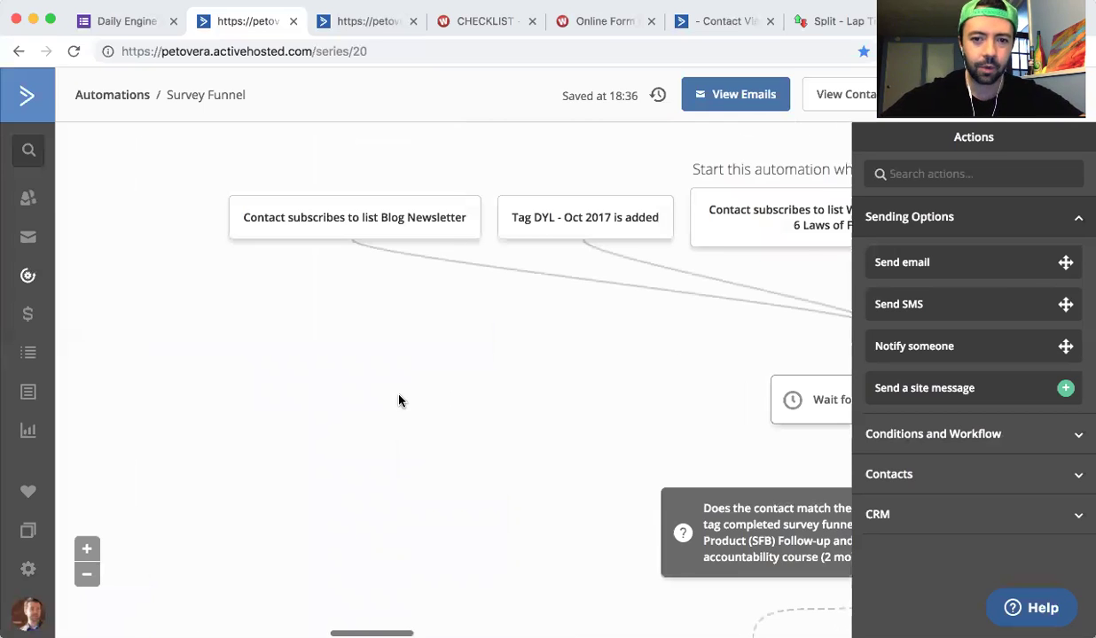
{"action": "scroll", "coordinate": [399, 401], "scroll_direction": "down", "scroll_amount": 4}
{"action": "scroll", "coordinate": [399, 401], "scroll_direction": "right", "scroll_amount": 8}
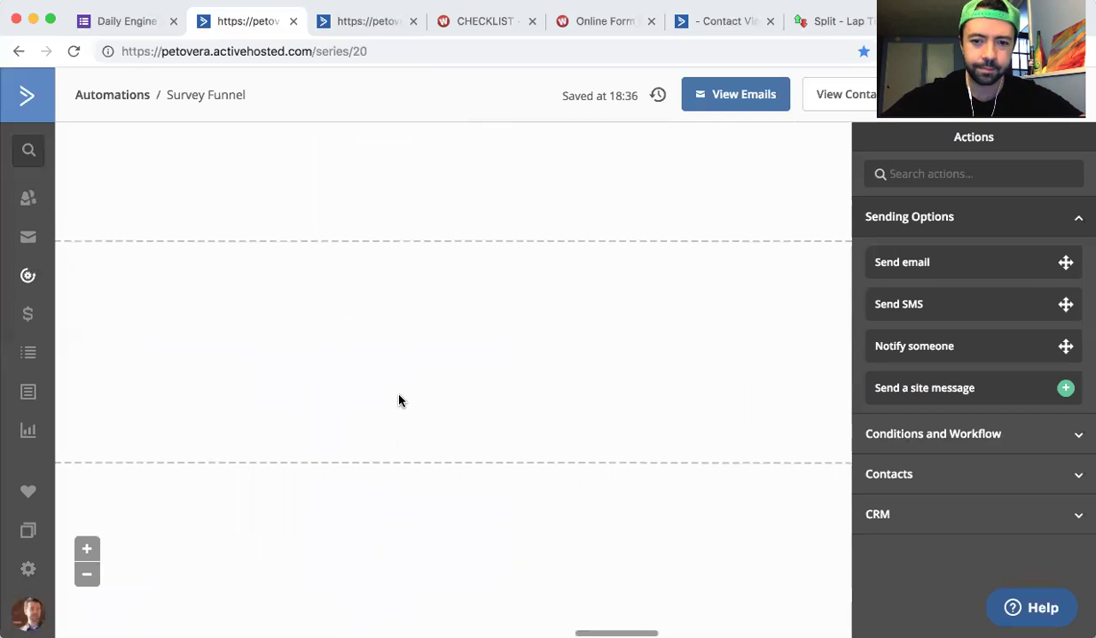
{"action": "scroll", "coordinate": [399, 401], "scroll_direction": "up", "scroll_amount": 2}
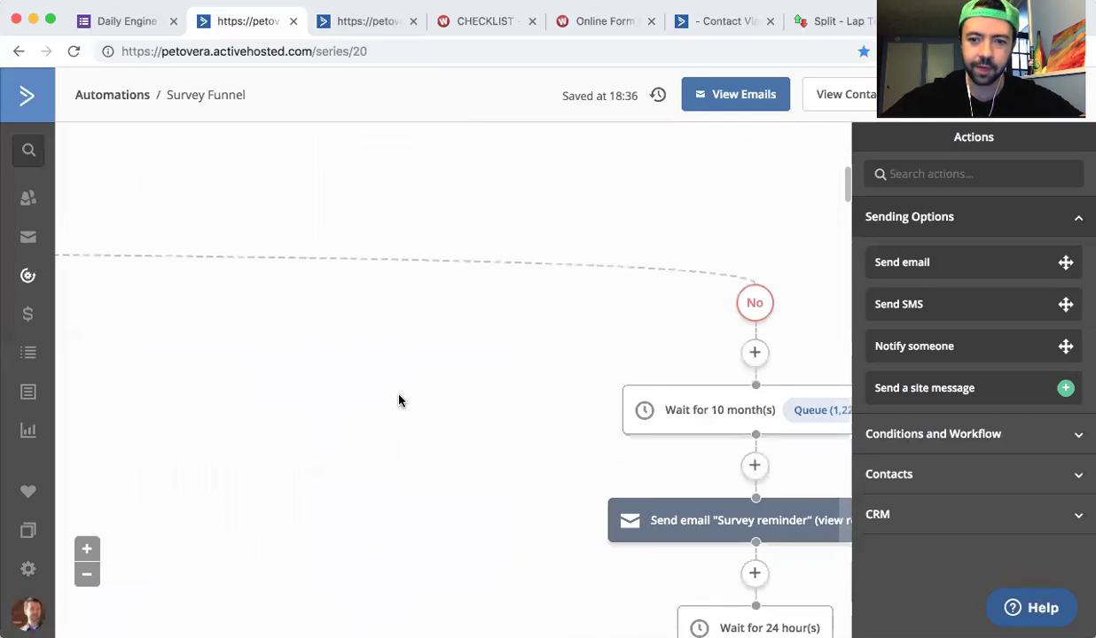
{"action": "scroll", "coordinate": [399, 401], "scroll_direction": "right", "scroll_amount": 3}
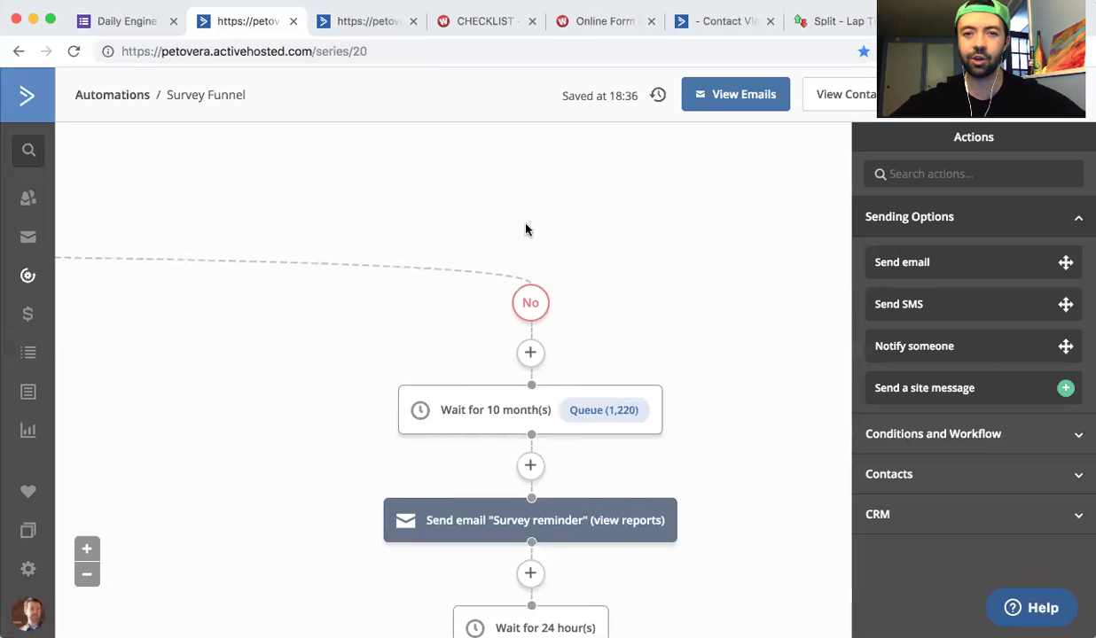
Step: View the landing page quality checklist, and add three Checkboxes fields to the untitled form in the Wufoo form builder
{"action": "left_click", "coordinate": [509, 27]}
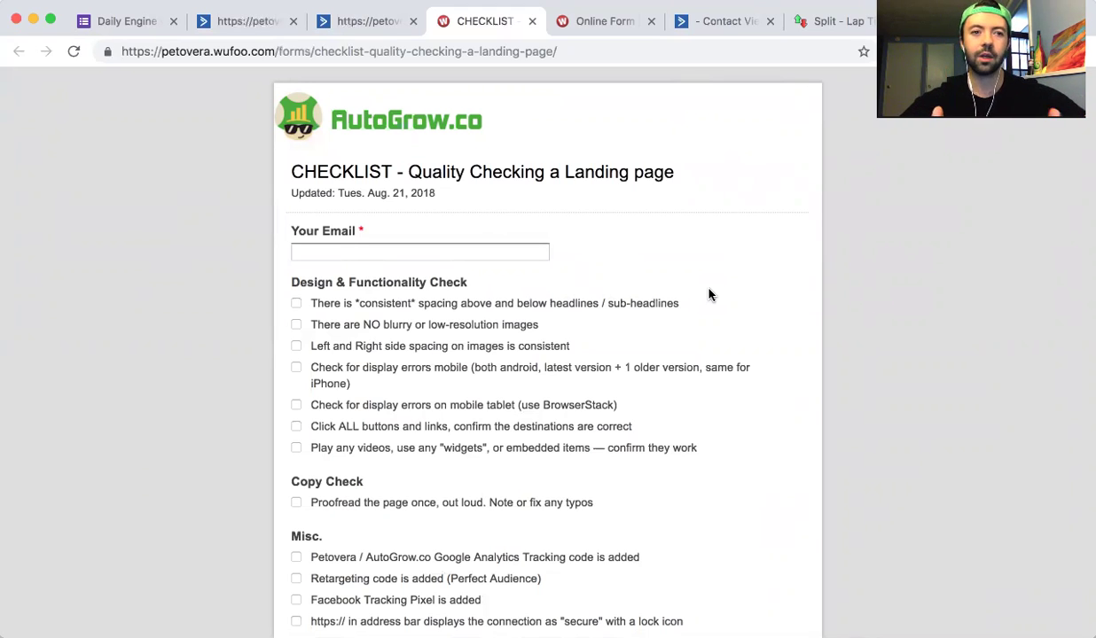
{"action": "left_click", "coordinate": [605, 29]}
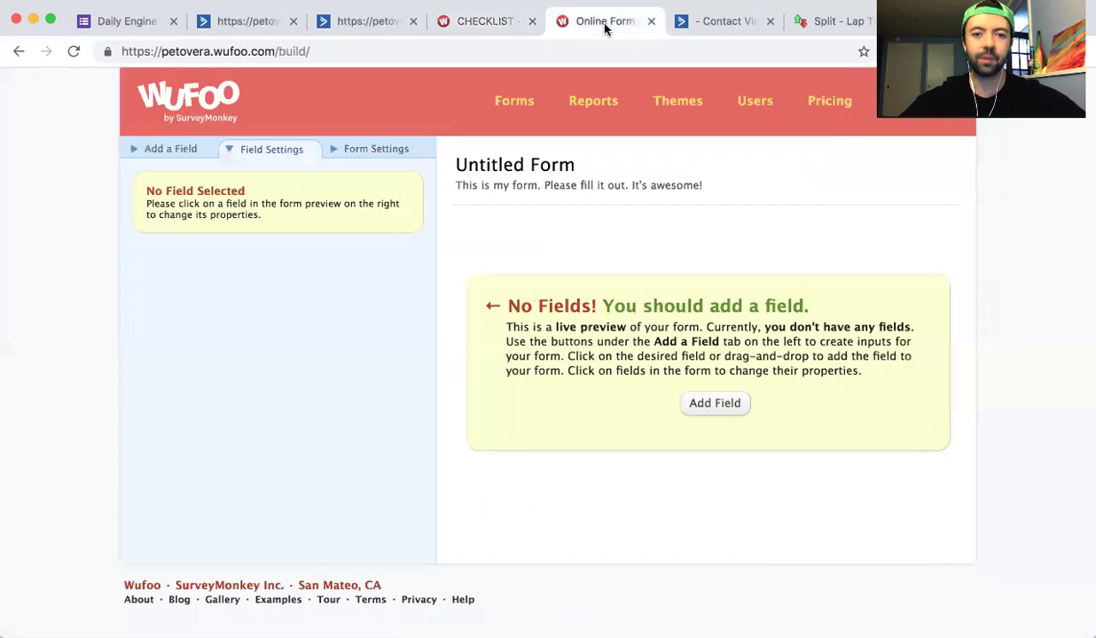
{"action": "left_click", "coordinate": [192, 152]}
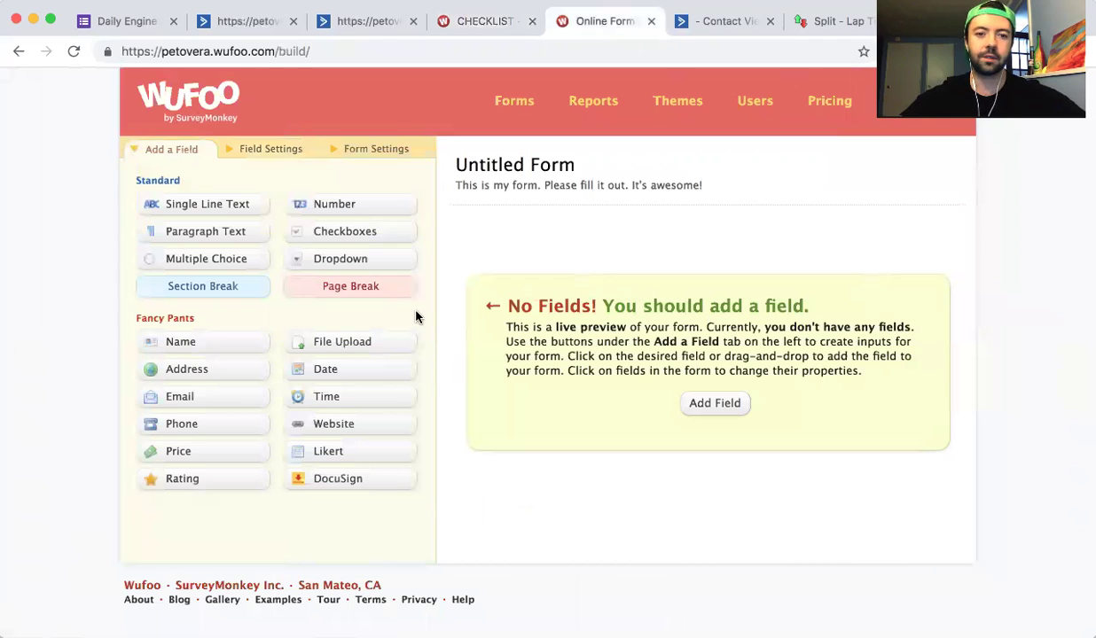
{"action": "left_click_drag", "start_coordinate": [321, 241], "coordinate": [583, 242]}
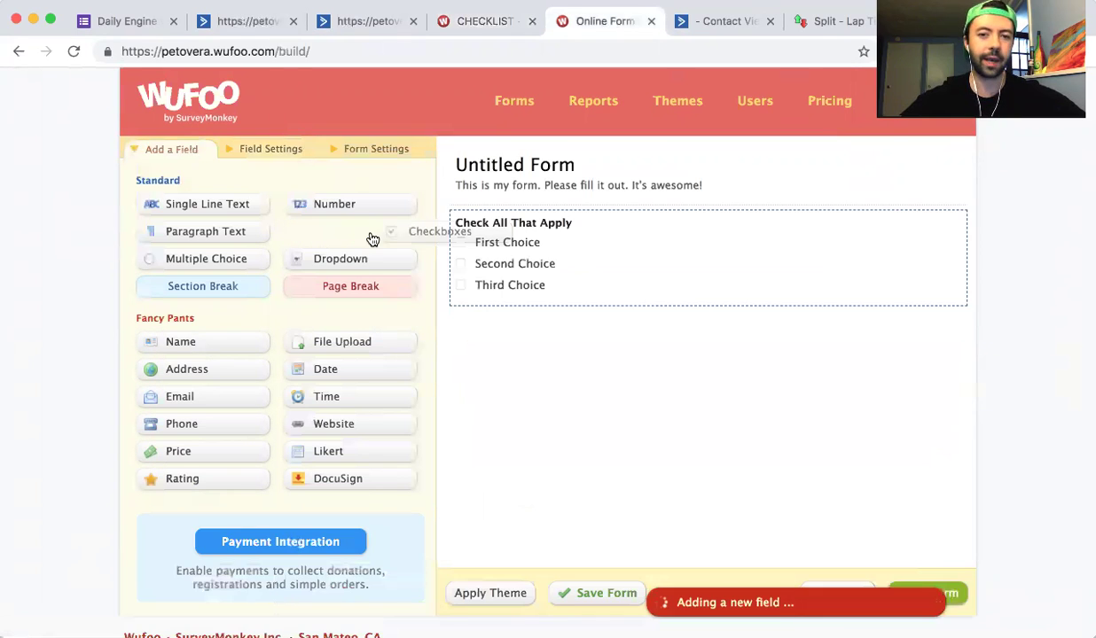
{"action": "left_click", "coordinate": [515, 323]}
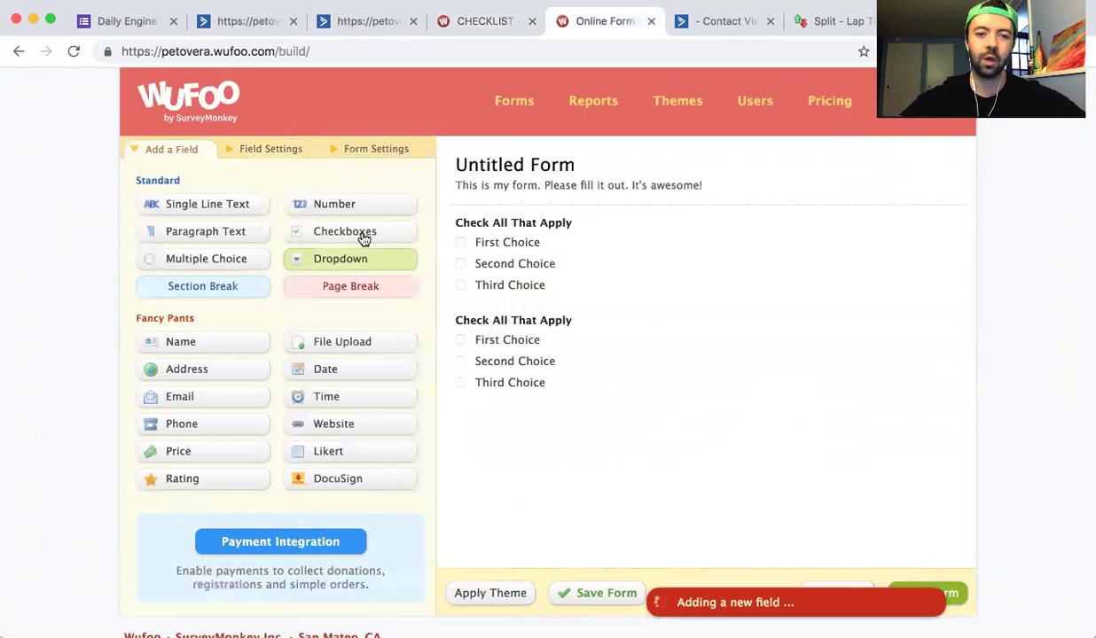
{"action": "left_click_drag", "start_coordinate": [367, 237], "coordinate": [554, 424]}
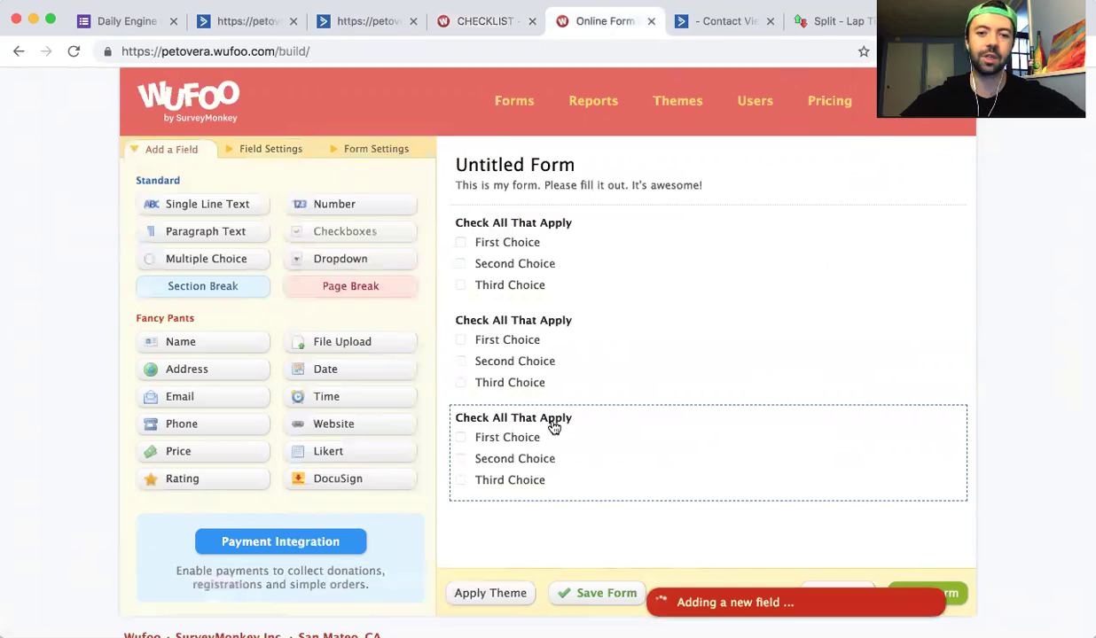
Step: Set the label of the form's first checkbox field to "check if website is live"
{"action": "left_click", "coordinate": [509, 255]}
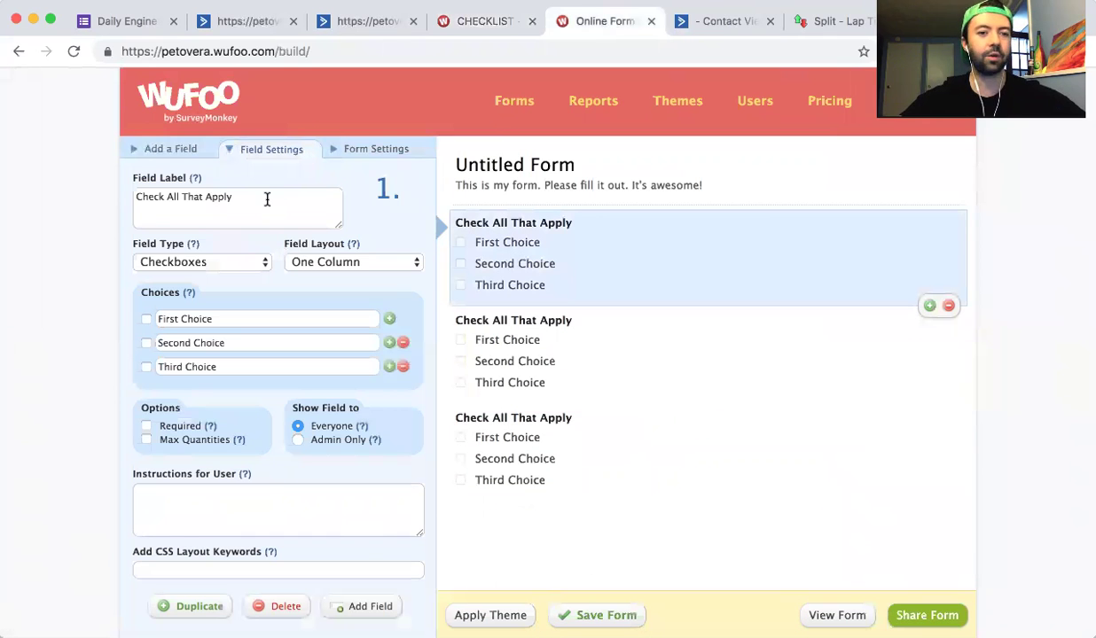
{"action": "triple_click", "coordinate": [259, 196]}
{"action": "type", "text": "check"}
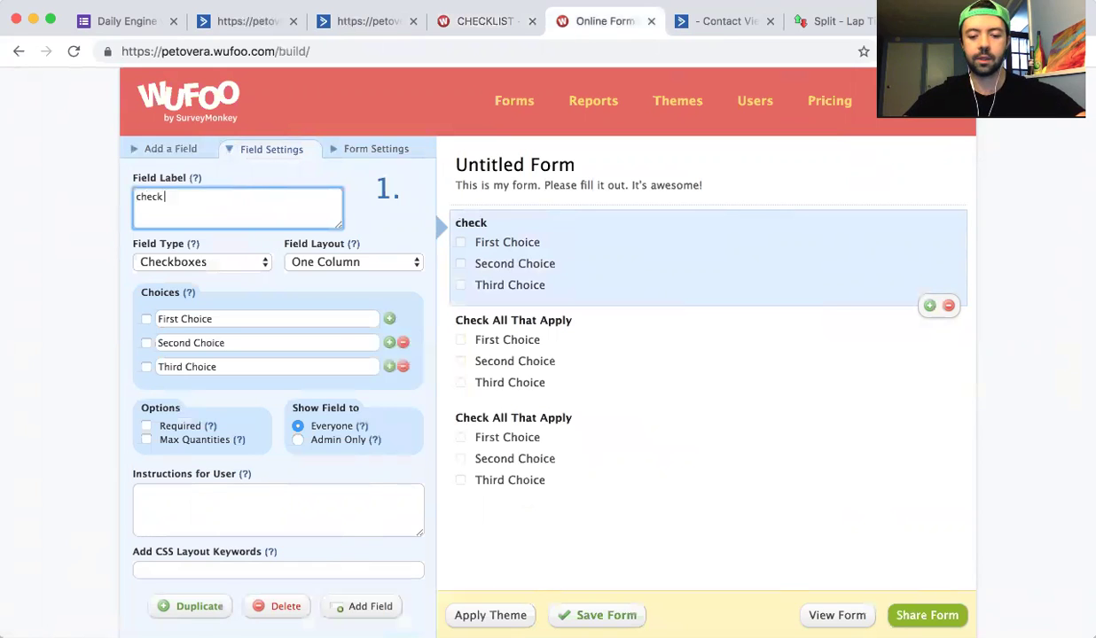
{"action": "type", "text": " if webis"}
{"action": "key", "text": "BackSpace"}
{"action": "key", "text": "BackSpace"}
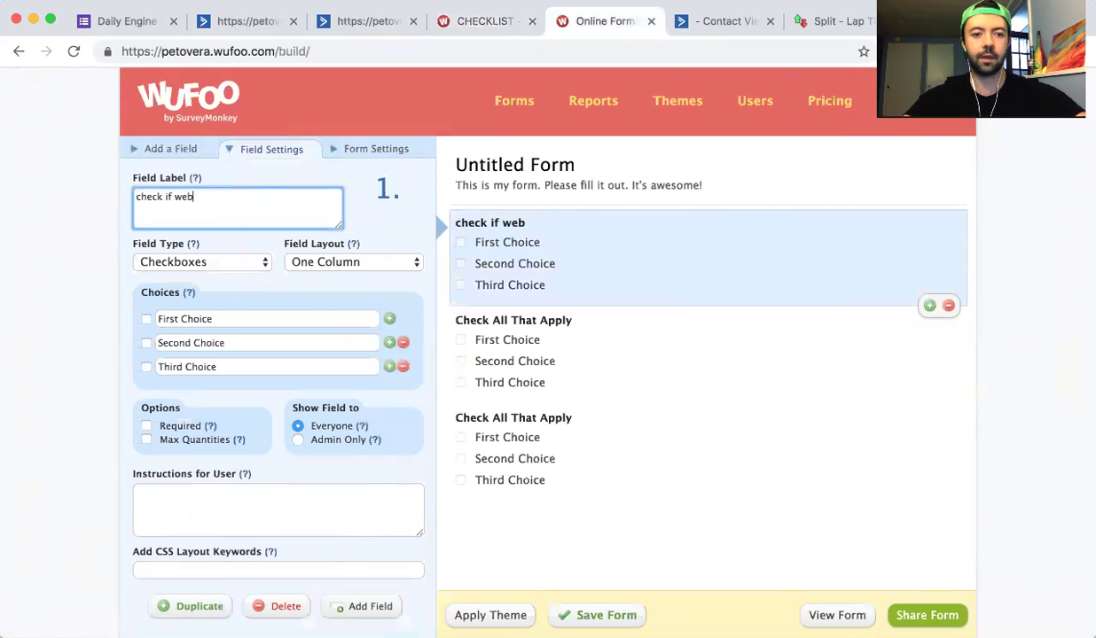
{"action": "type", "text": "site is live"}
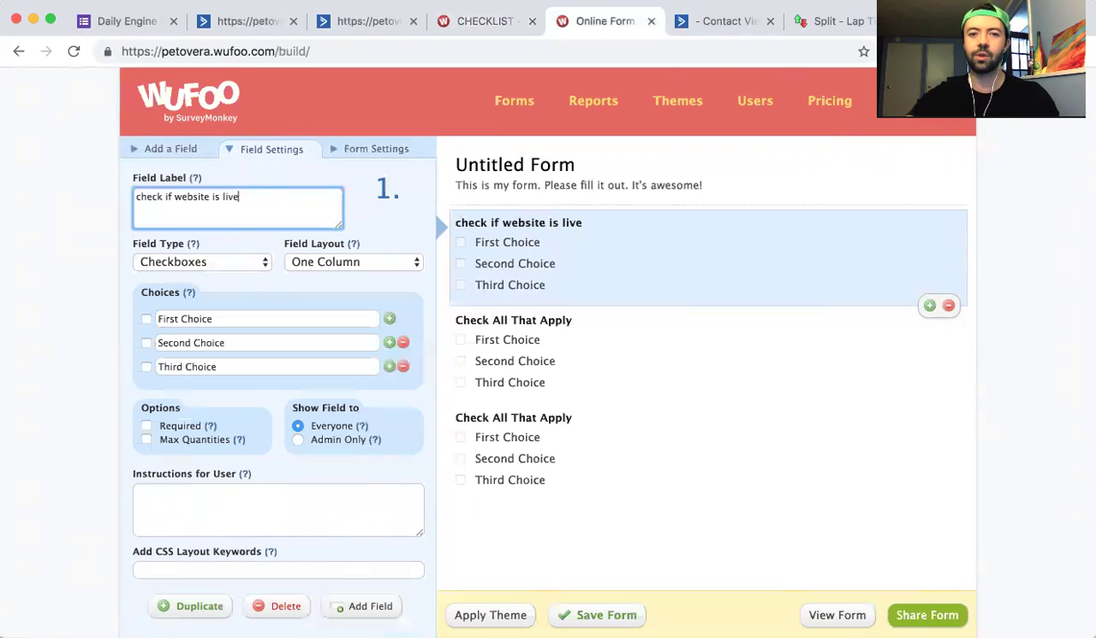
Step: Revisit the landing page quality checklist and the 10-month wait in the Survey Funnel automation's No branch
{"action": "left_click", "coordinate": [508, 22]}
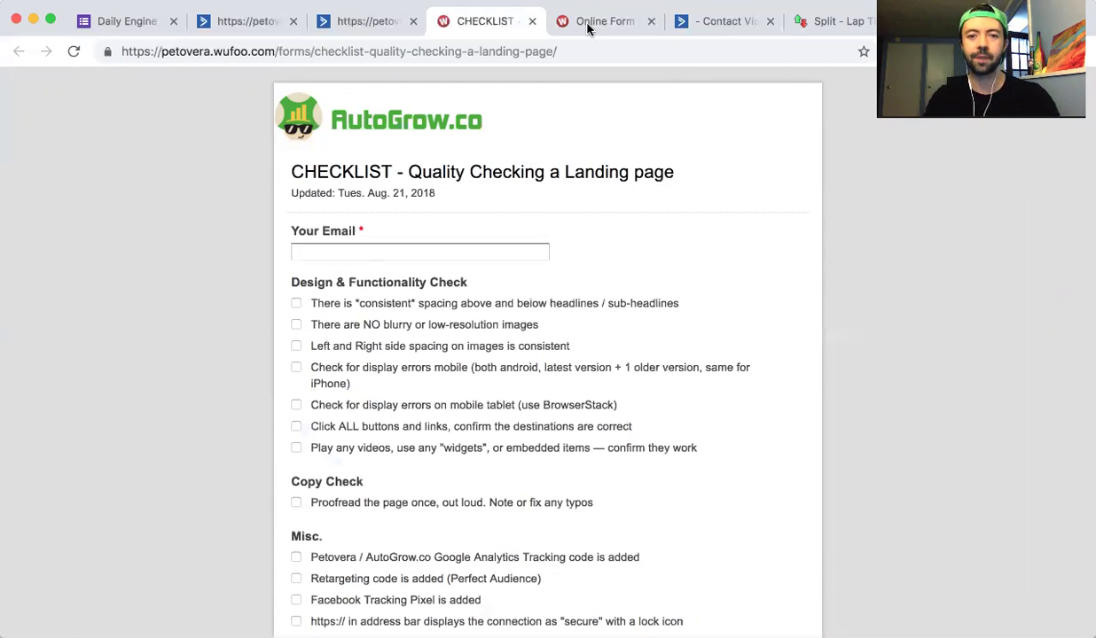
{"action": "left_click", "coordinate": [372, 17]}
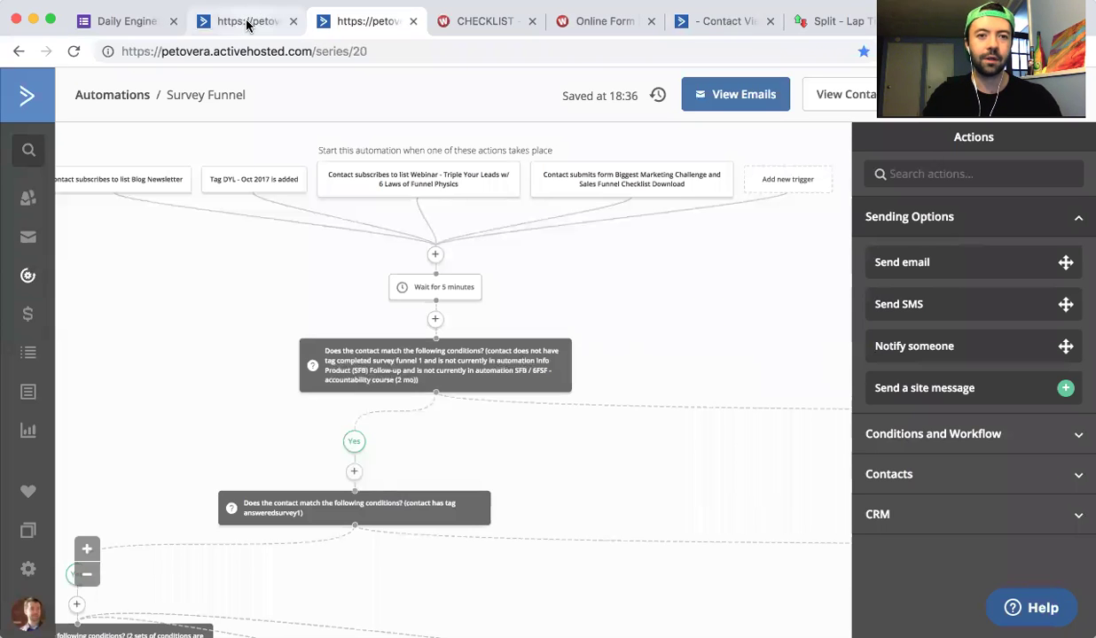
{"action": "left_click", "coordinate": [246, 23]}
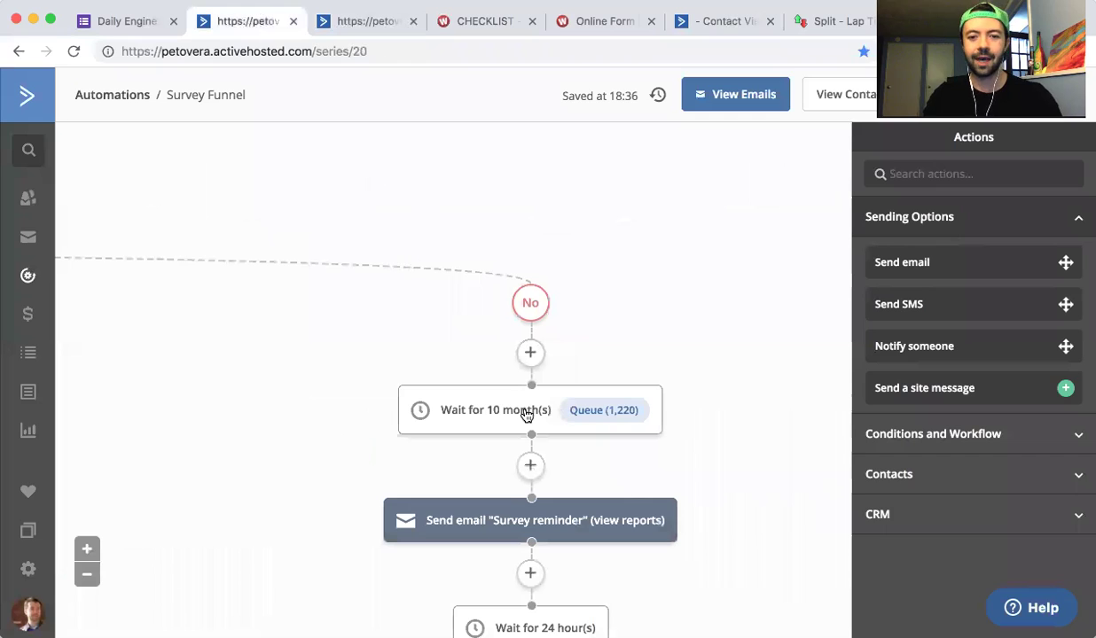
{"action": "mouse_move", "coordinate": [525, 415]}
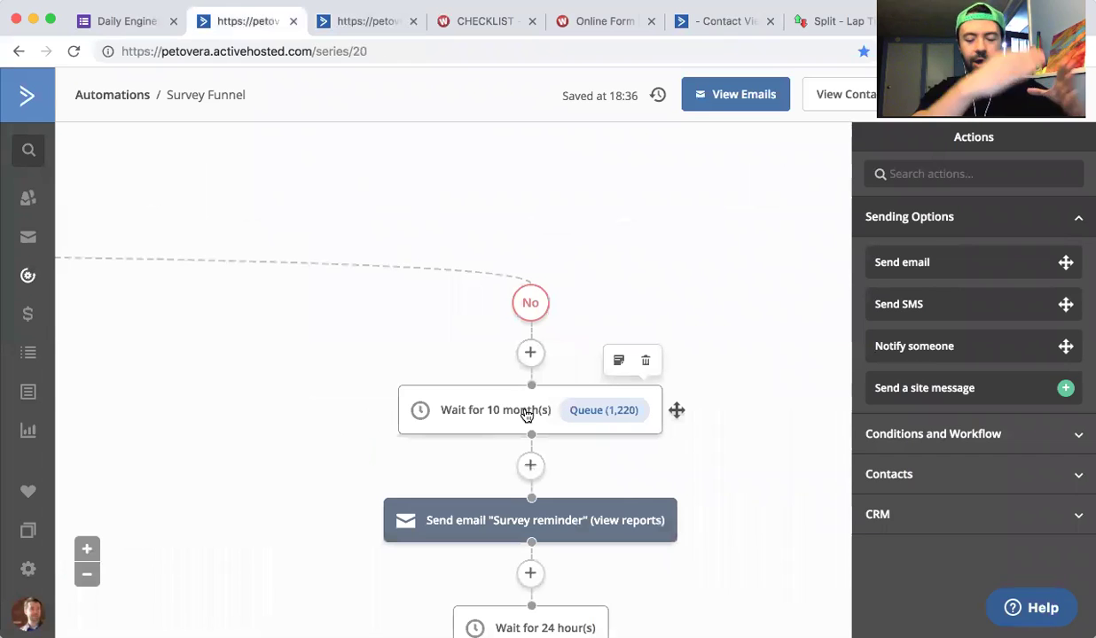